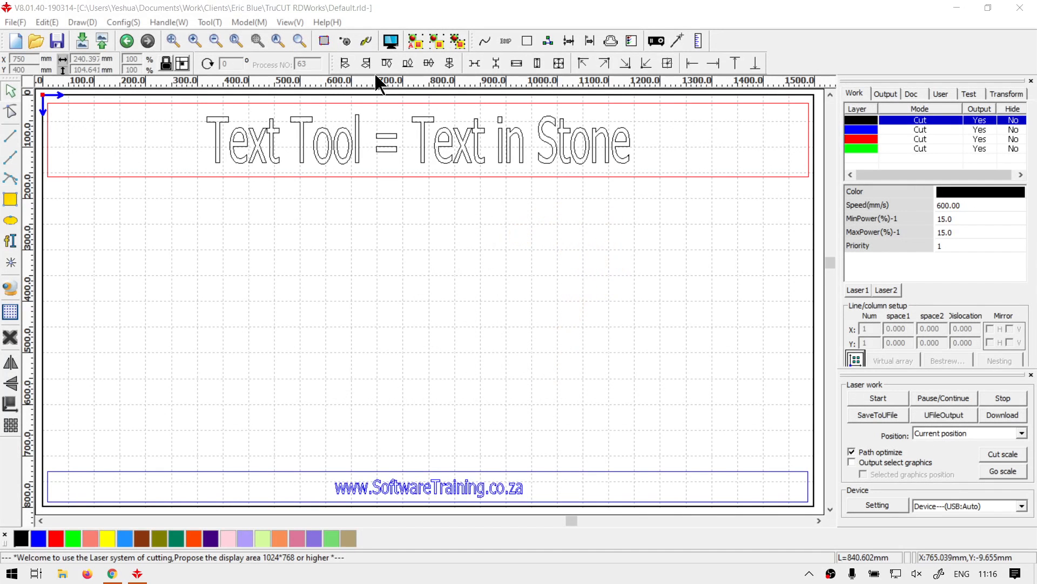
pyautogui.click(307, 17)
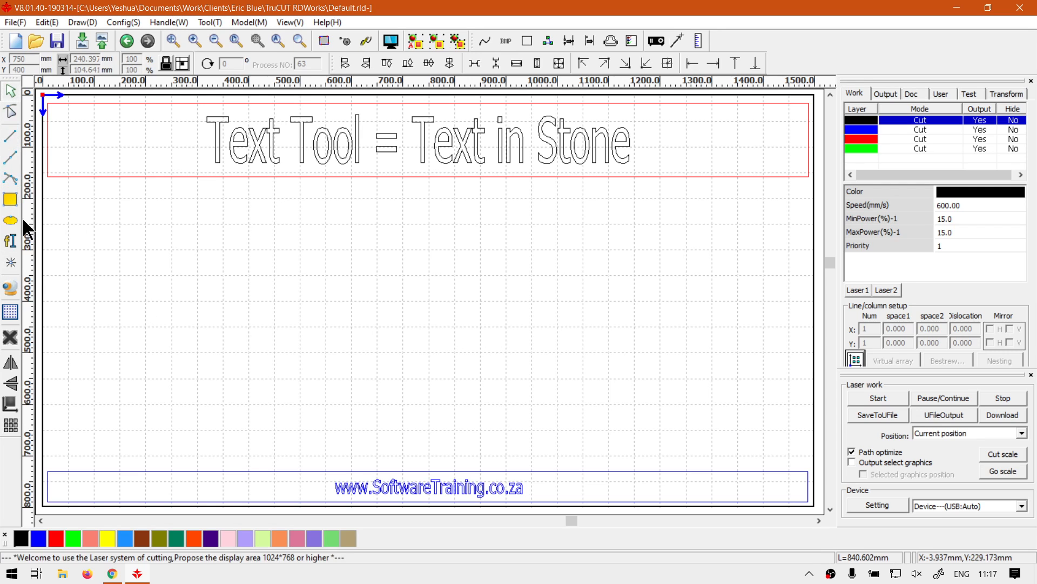
# Duplicate the title text "Text Tool = Text in Stone" onto the empty work area.
pyautogui.click(362, 163)
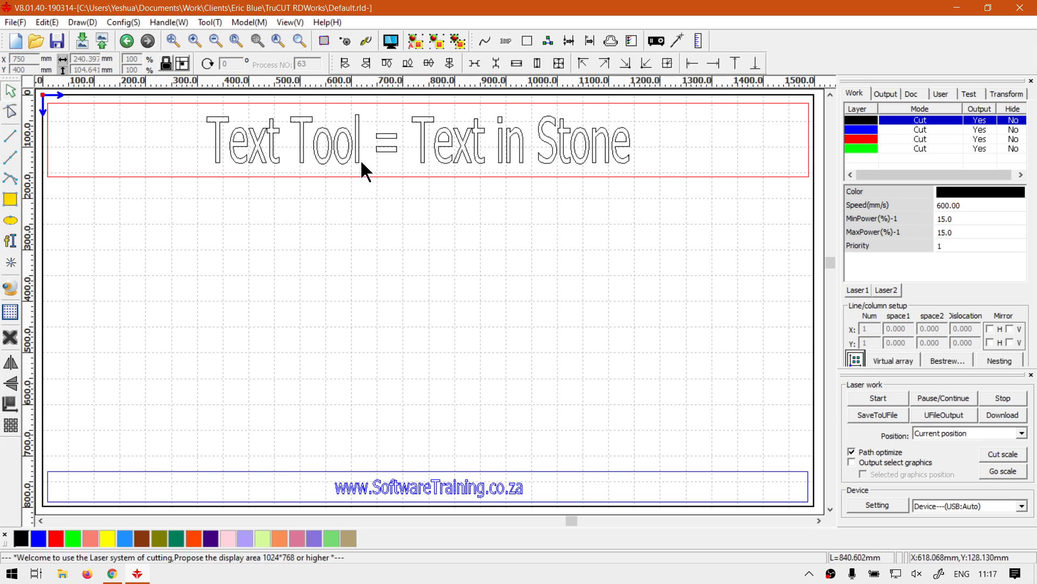
pyautogui.hotkey('ctrl', 'c')
pyautogui.hotkey('ctrl', 'v')
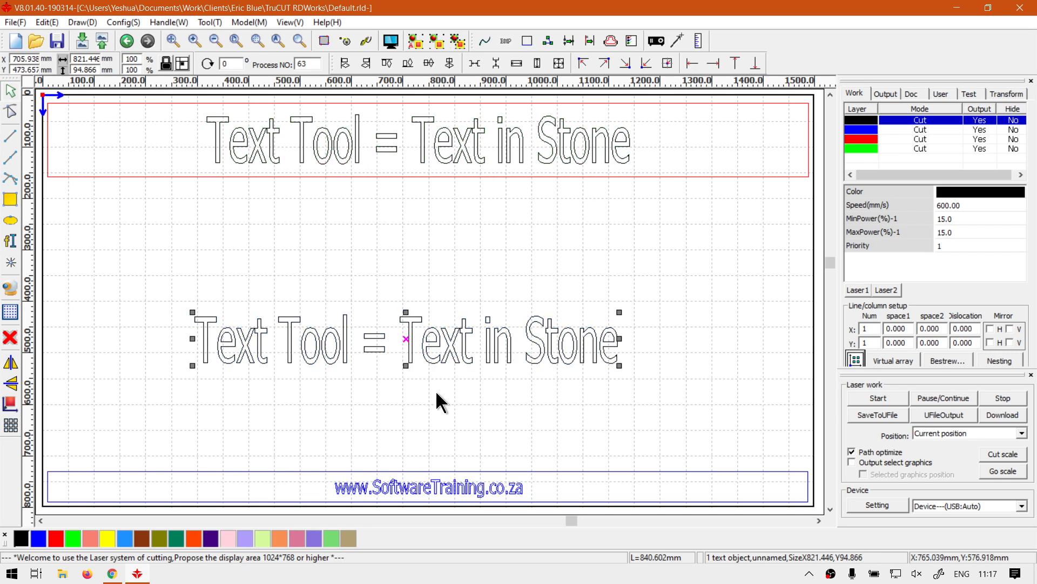
# Change the copied text to read "Text in Stone" and set its character width to 100 %.
pyautogui.doubleClick(412, 361)
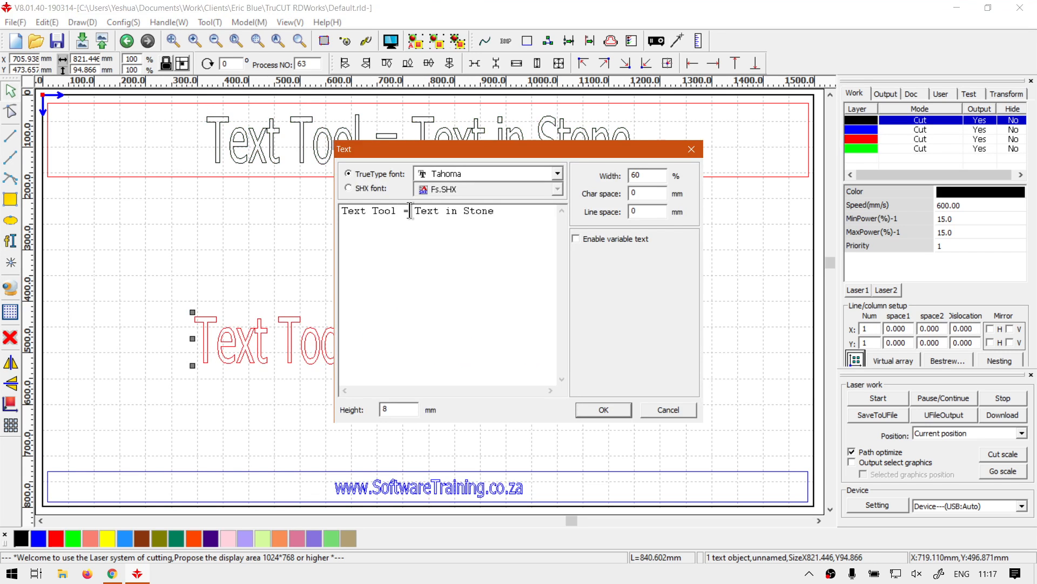
pyautogui.moveTo(415, 211); pyautogui.dragTo(302, 214)
pyautogui.press('BackSpace')
pyautogui.press('Tab')
pyautogui.write('100')
pyautogui.click(598, 409)
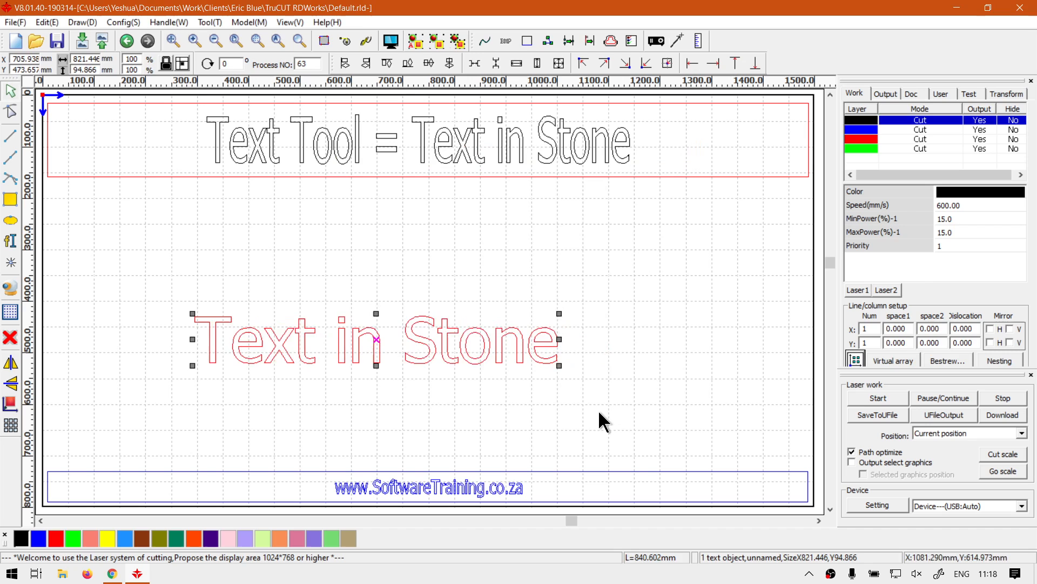
pyautogui.click(449, 387)
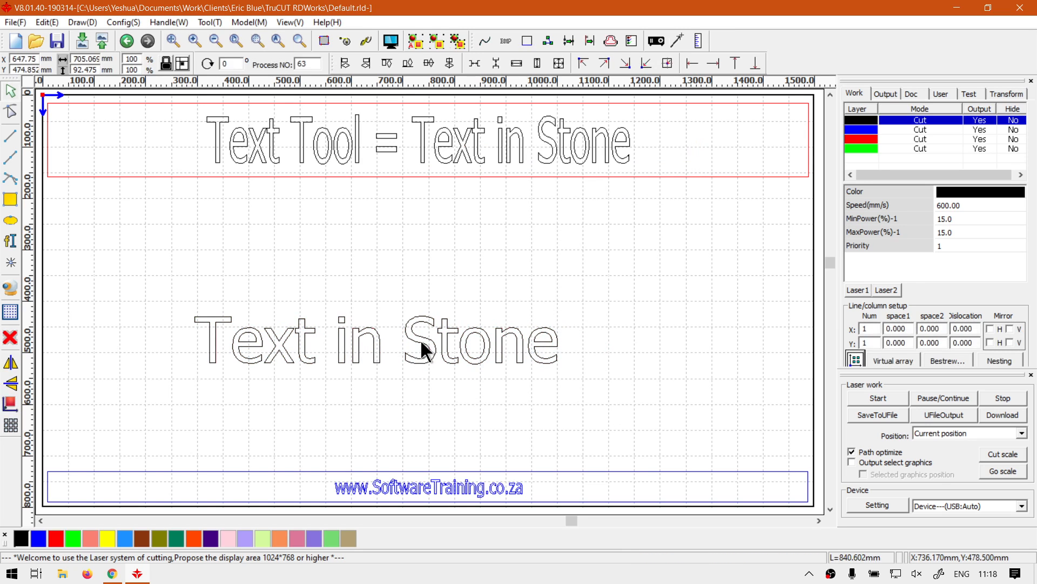
# Reposition the "Text in Stone" object near the middle of the work area, at about X 707, Y 424 mm.
pyautogui.doubleClick(421, 342)
pyautogui.click(665, 410)
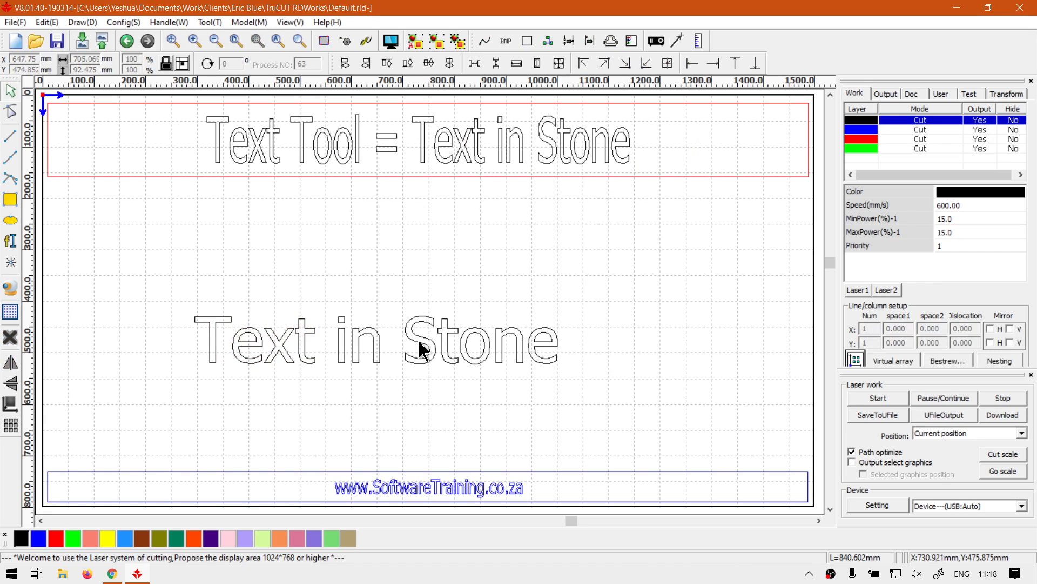
pyautogui.click(465, 331)
pyautogui.moveTo(445, 336); pyautogui.dragTo(476, 307)
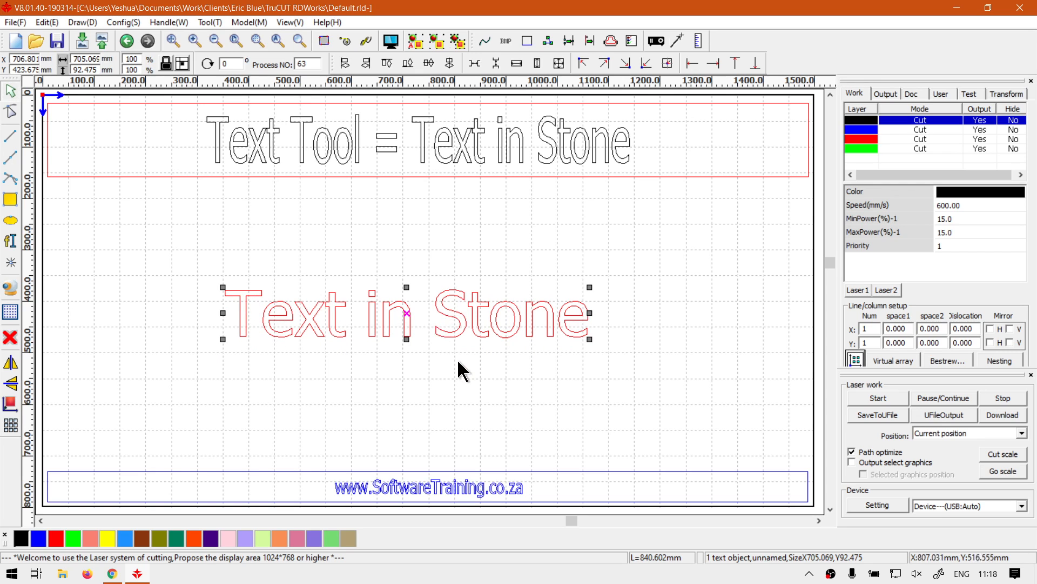
# Ungroup the text into separate letters and enlarge the S of "Stone" to about 119 × 185 mm, keeping it beside the "t".
pyautogui.click(458, 41)
pyautogui.click(451, 322)
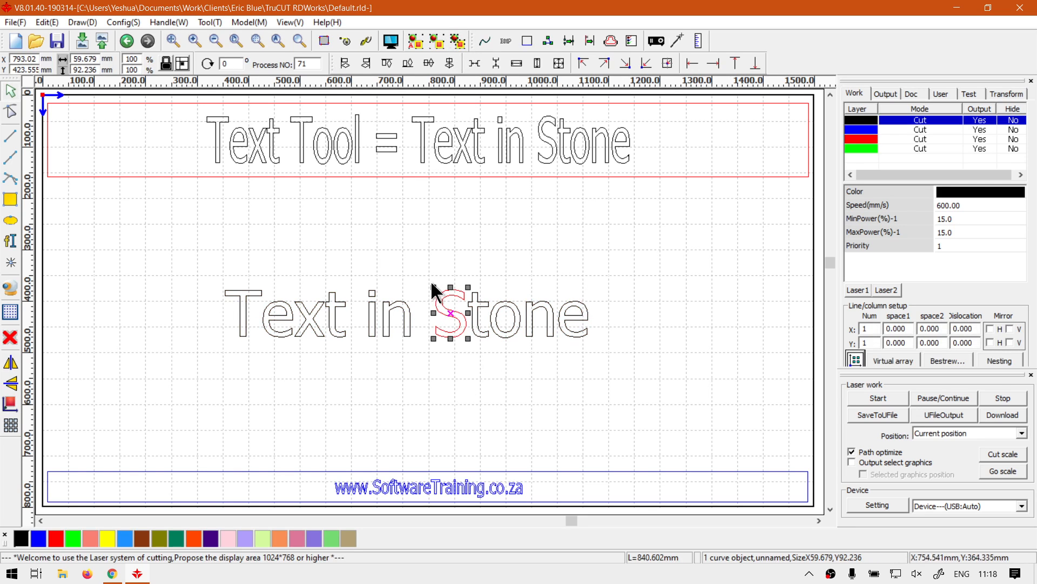
pyautogui.moveTo(433, 287); pyautogui.dragTo(409, 226)
pyautogui.press('Down')
pyautogui.press('Down')
pyautogui.press('Down')
pyautogui.press('Down')
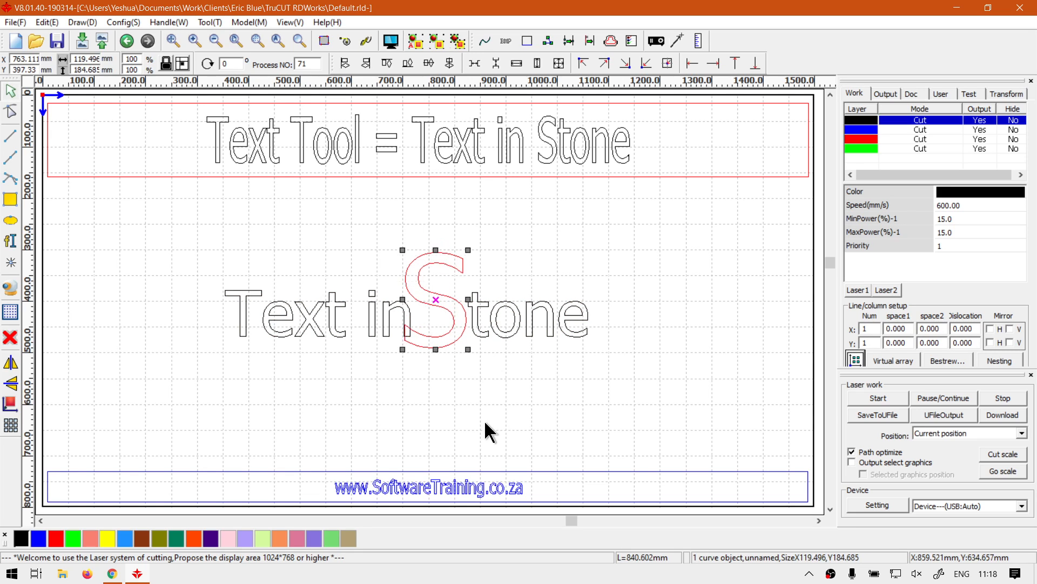
# Shrink the letters of "in" to about 32 × 36 mm and place them inside the lower curve of the S.
pyautogui.click(380, 299)
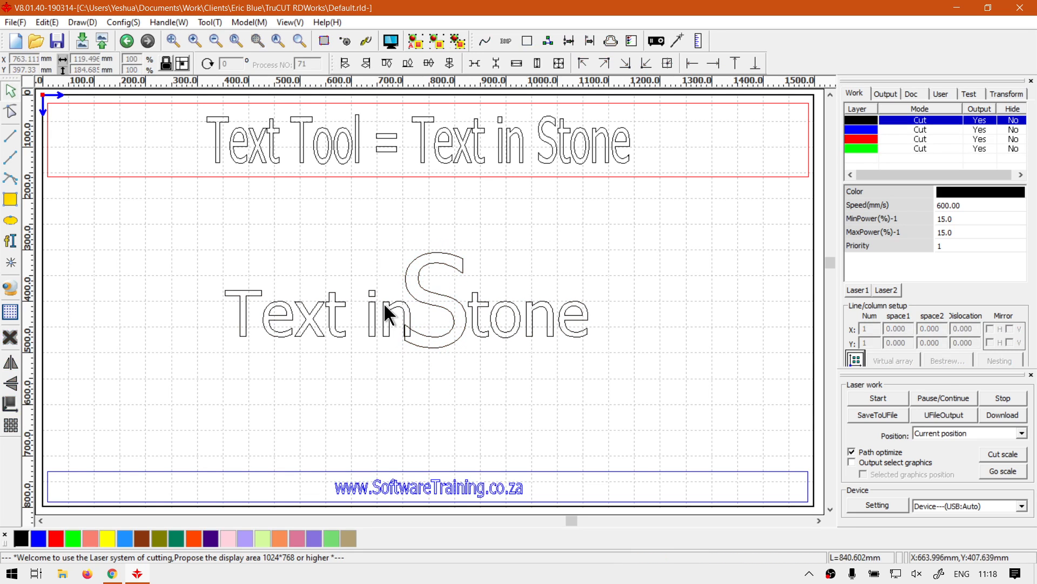
pyautogui.click(372, 306)
pyautogui.keyDown('shift'); pyautogui.click(386, 306); pyautogui.keyUp('shift')
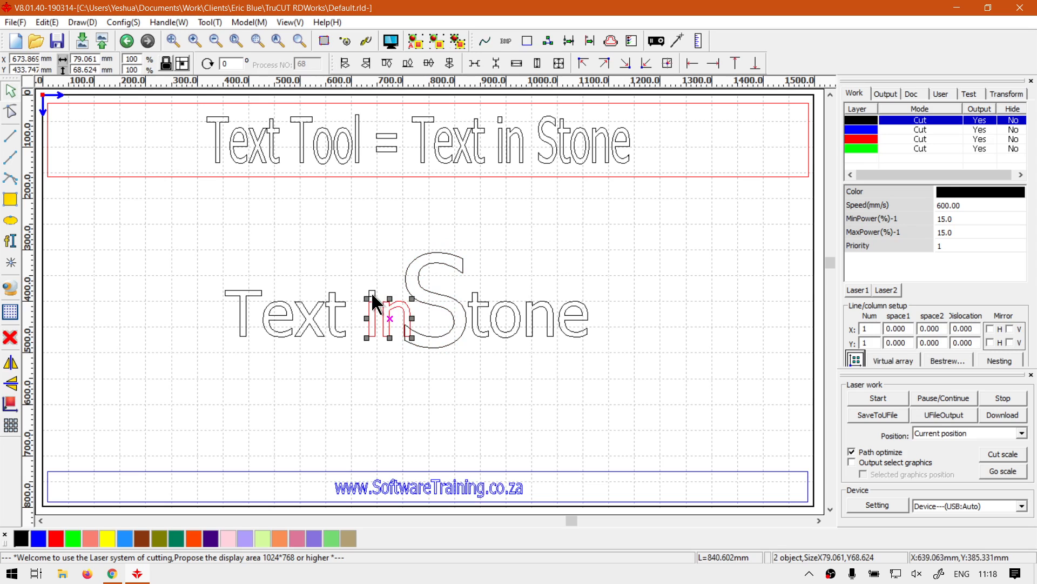
pyautogui.keyDown('shift'); pyautogui.click(370, 291); pyautogui.keyUp('shift')
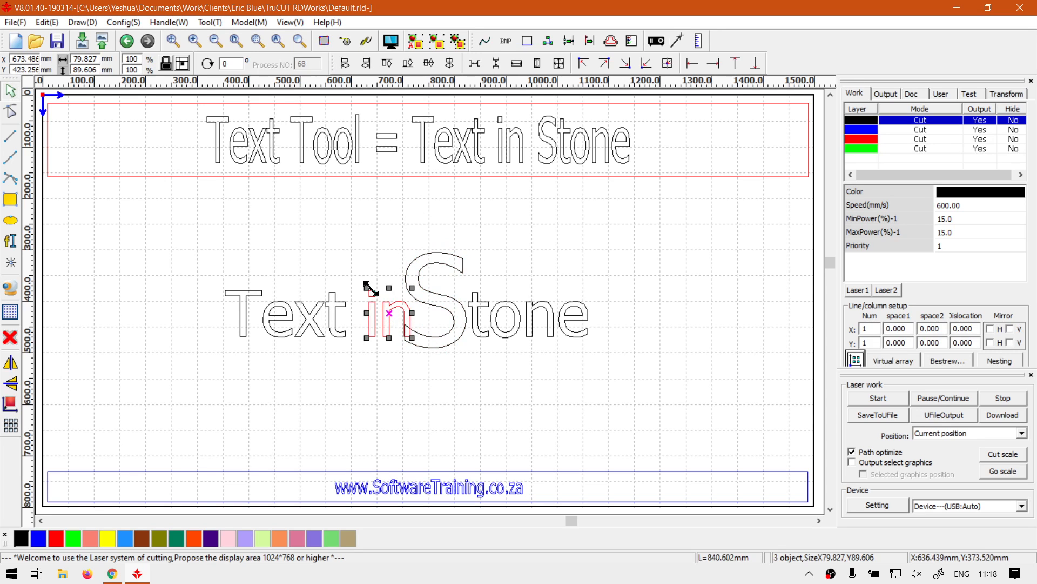
pyautogui.moveTo(402, 312); pyautogui.dragTo(425, 312)
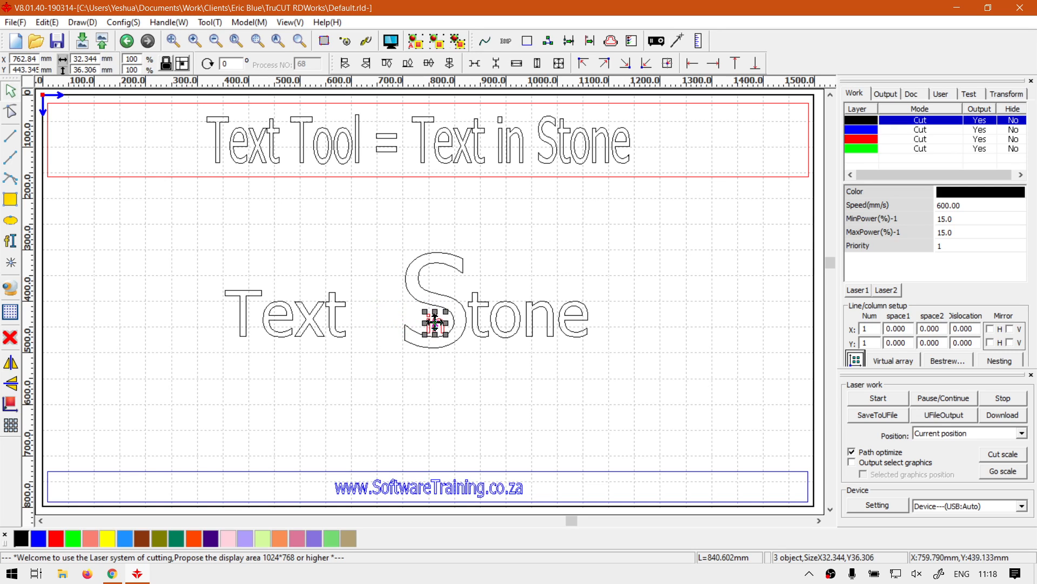
pyautogui.click(445, 401)
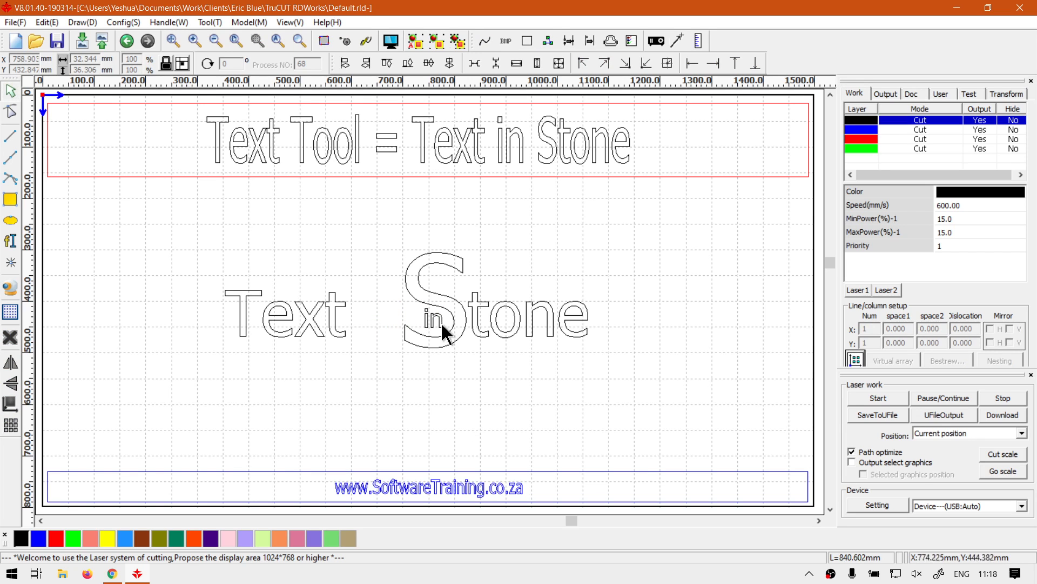
pyautogui.click(441, 323)
pyautogui.press('Down')
pyautogui.click(458, 382)
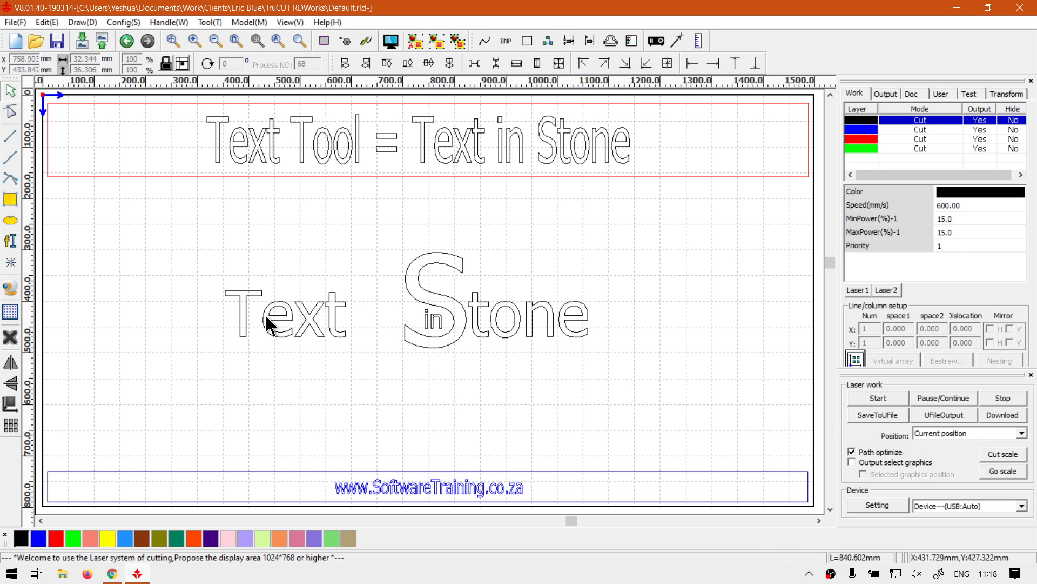
# Enlarge the T of "Text" to about 139 × 175 mm and nudge it left and down beside the "e".
pyautogui.click(233, 294)
pyautogui.moveTo(263, 288); pyautogui.dragTo(299, 243)
pyautogui.press('Left')
pyautogui.press('Left')
pyautogui.press('Down')
pyautogui.press('Down')
pyautogui.press('Down')
pyautogui.press('Down')
pyautogui.press('Down')
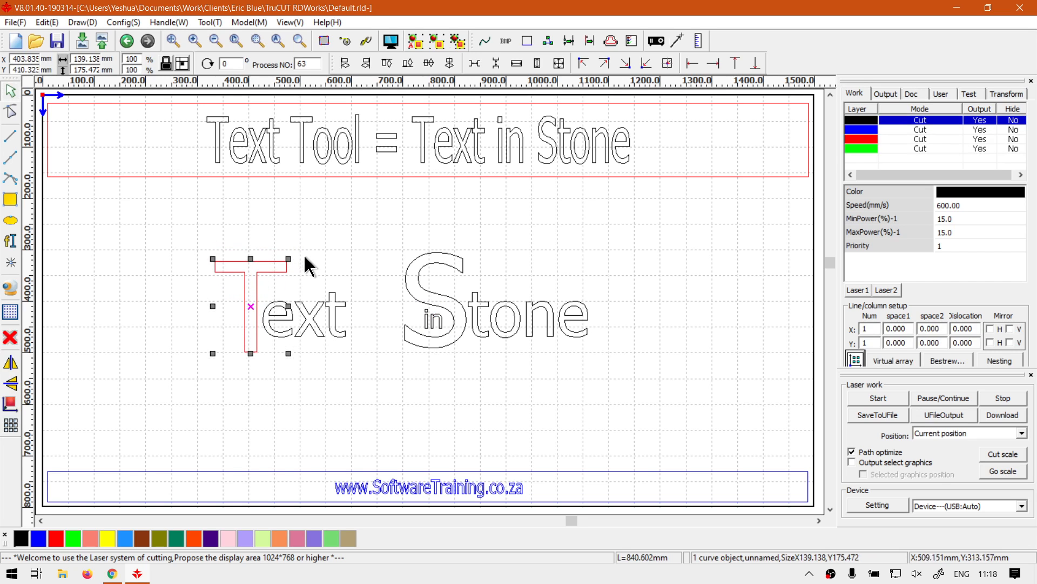
# Shift all letters of "Text" right until they sit directly beside the large S, fine-tuning their vertical position.
pyautogui.moveTo(127, 233); pyautogui.dragTo(363, 381)
pyautogui.press('Right')
pyautogui.press('Right')
pyautogui.press('Right')
pyautogui.press('Right')
pyautogui.press('Right')
pyautogui.press('Right')
pyautogui.press('Right')
pyautogui.press('Right')
pyautogui.press('Right')
pyautogui.press('Right')
pyautogui.press('Right')
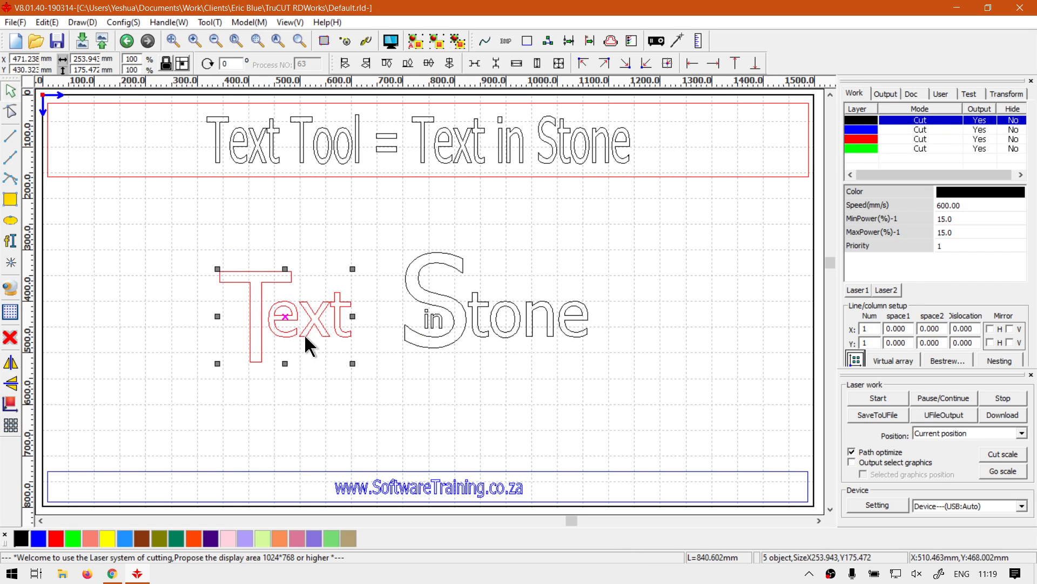
pyautogui.press('Left')
pyautogui.hotkey('ctrl', 'Right')
pyautogui.hotkey('ctrl', 'Right')
pyautogui.hotkey('ctrl', 'Right')
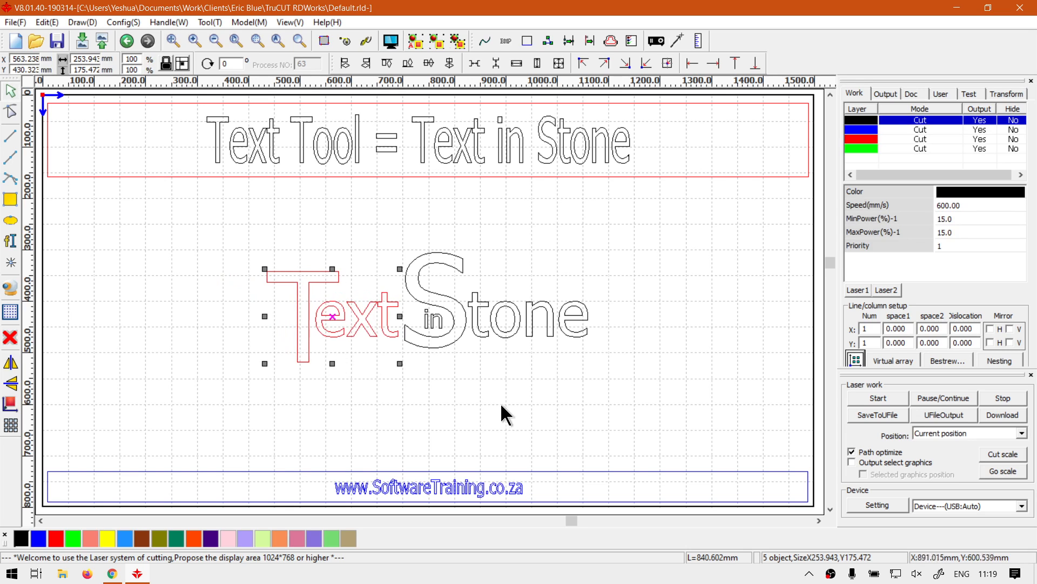
pyautogui.hotkey('ctrl', 'Up')
pyautogui.hotkey('ctrl', 'Up')
pyautogui.hotkey('ctrl', 'Down')
pyautogui.hotkey('ctrl', 'Down')
pyautogui.hotkey('ctrl', 'Down')
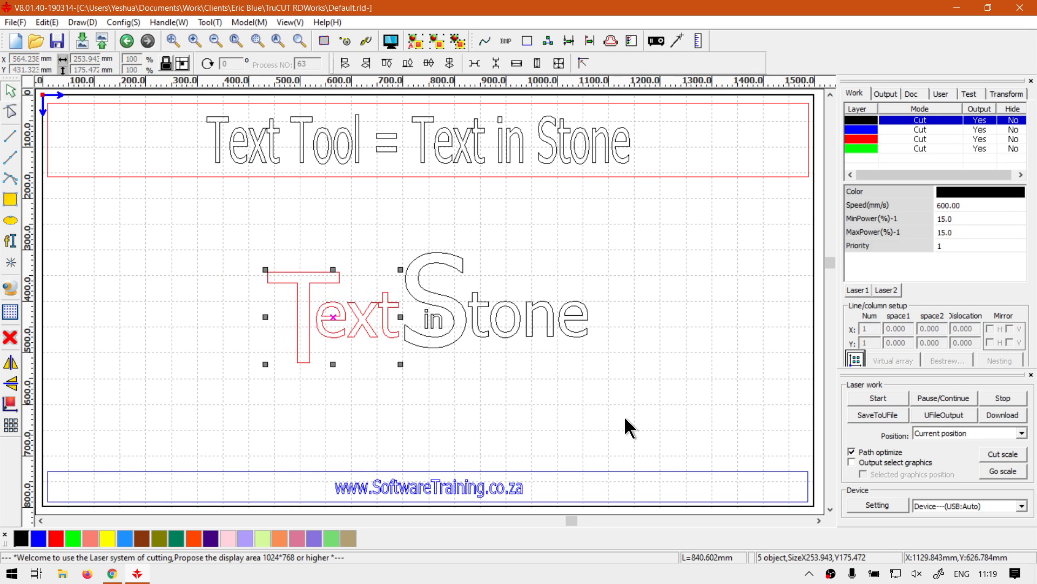
pyautogui.click(624, 416)
# Enlarge the S further to about 156 × 242 mm and nudge it into place between the two words.
pyautogui.click(436, 349)
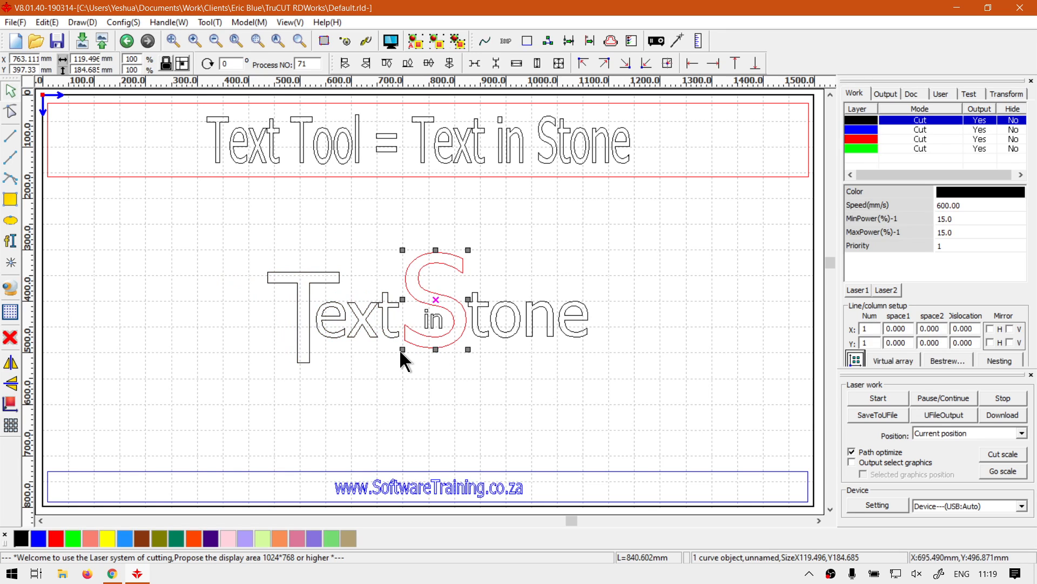
pyautogui.moveTo(404, 350); pyautogui.dragTo(383, 369)
pyautogui.press('Up')
pyautogui.press('Up')
pyautogui.press('Right')
pyautogui.press('Right')
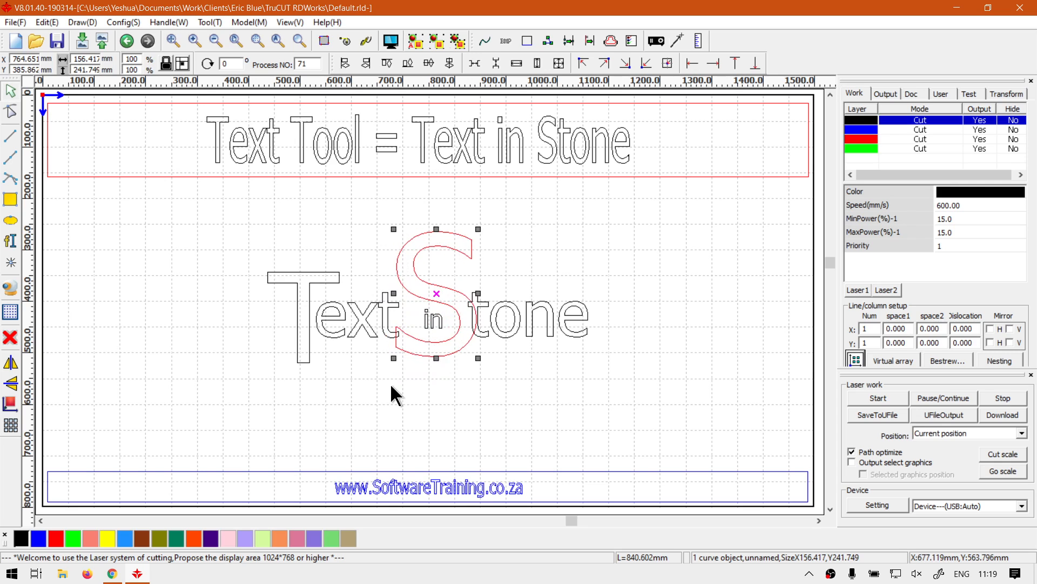
pyautogui.press('Down')
pyautogui.press('Left')
pyautogui.press('Up')
pyautogui.press('Up')
pyautogui.press('Right')
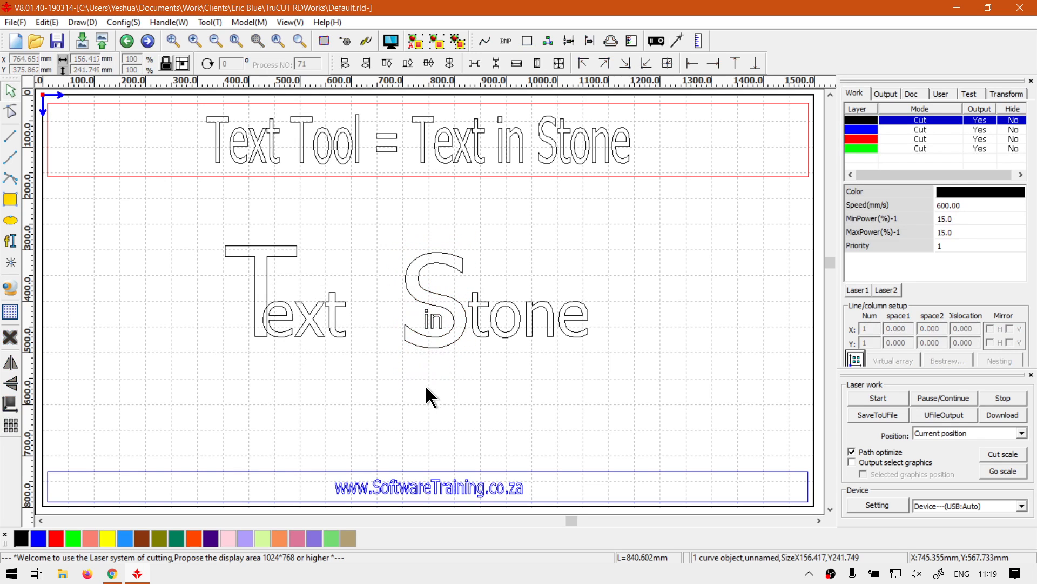
# Scale the T of "Text" down to about 130 mm tall, keeping its base level with the other letters.
pyautogui.click(226, 255)
pyautogui.click(204, 306)
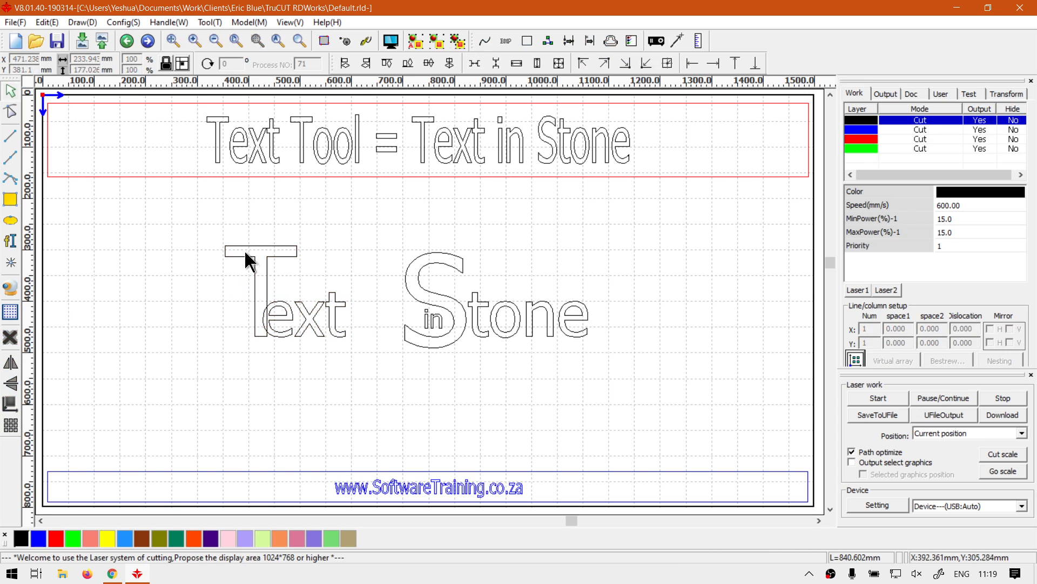
pyautogui.click(293, 248)
pyautogui.click(281, 273)
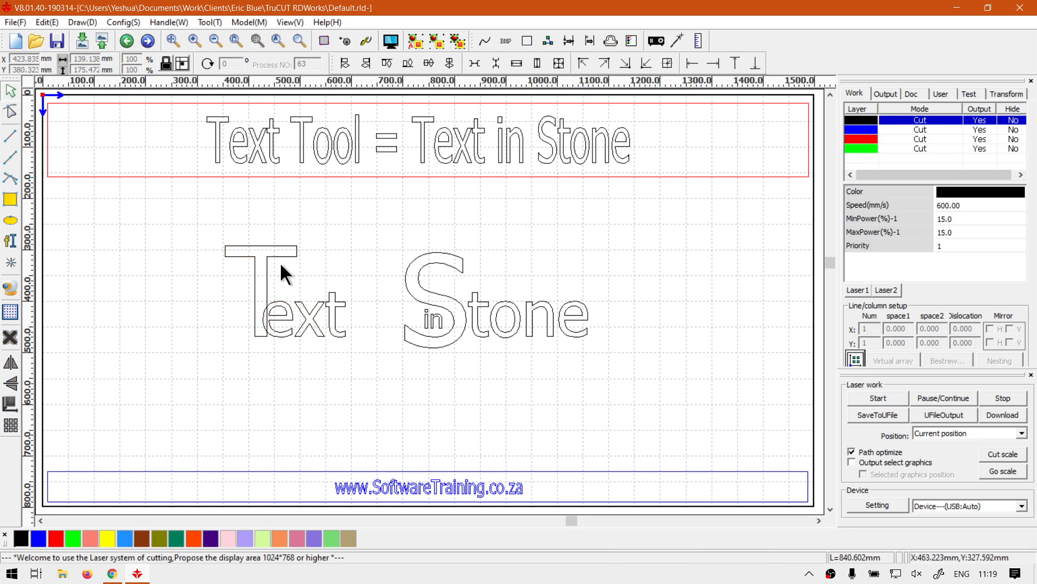
pyautogui.click(294, 250)
pyautogui.moveTo(298, 246); pyautogui.dragTo(284, 270)
# Move the whole word "Text" right so that it sits directly against the large S.
pyautogui.moveTo(173, 234); pyautogui.dragTo(364, 381)
pyautogui.press('Right')
pyautogui.press('Right')
pyautogui.press('Right')
pyautogui.press('Right')
pyautogui.press('Right')
pyautogui.press('Right')
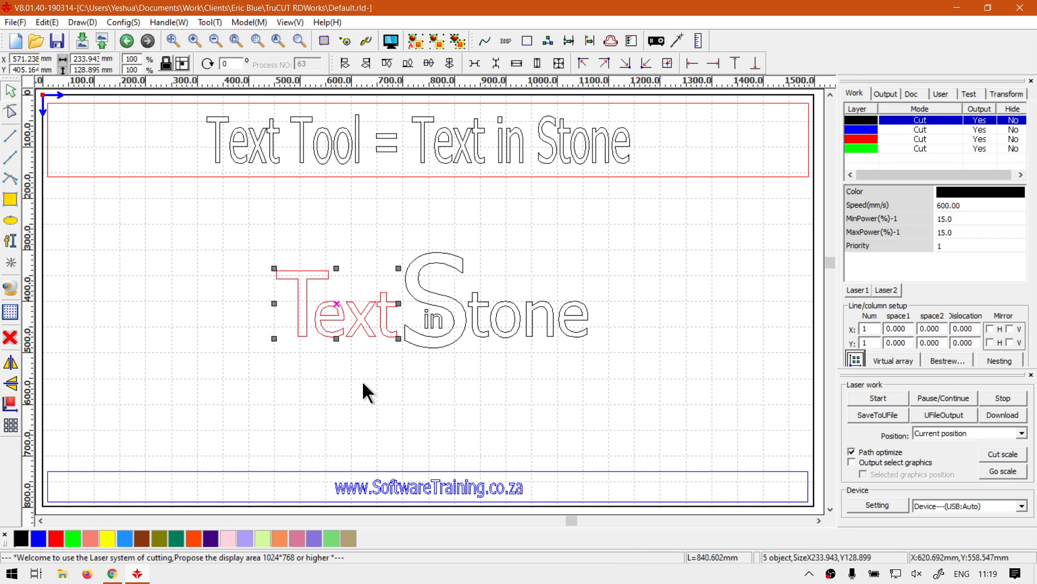
pyautogui.click(480, 401)
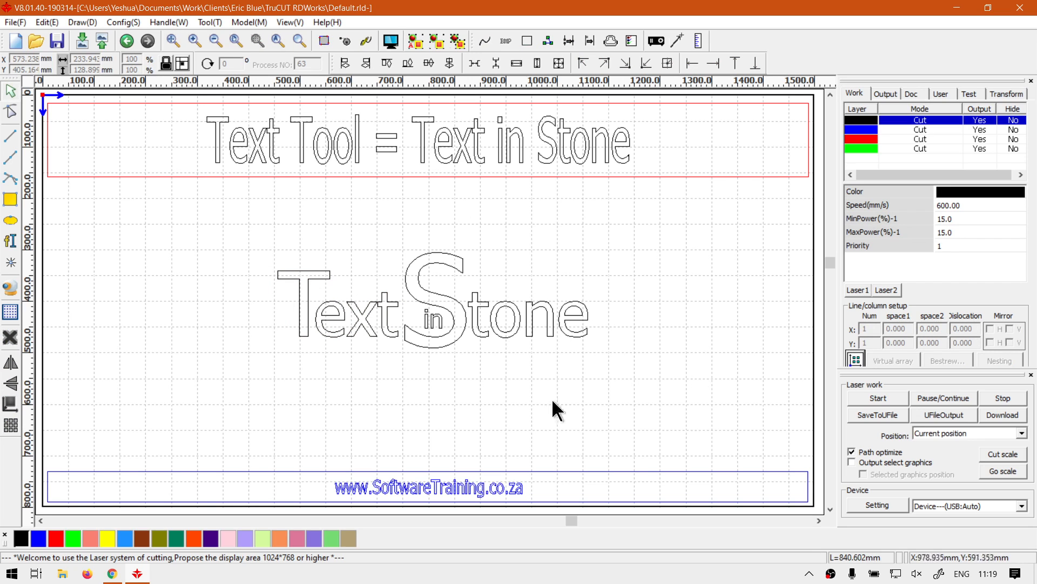
pyautogui.moveTo(679, 425); pyautogui.dragTo(411, 342)
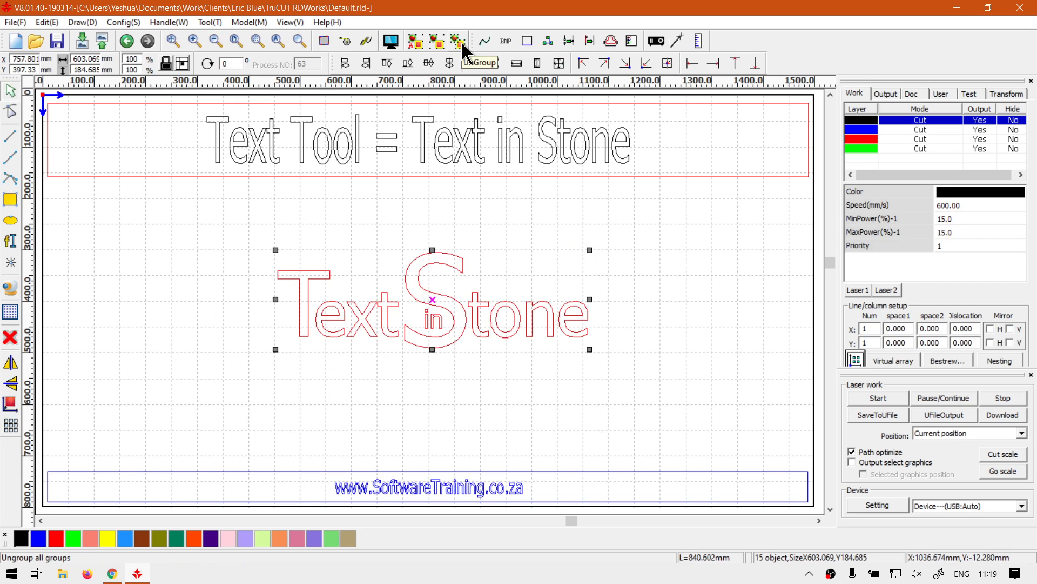
pyautogui.click(13, 22)
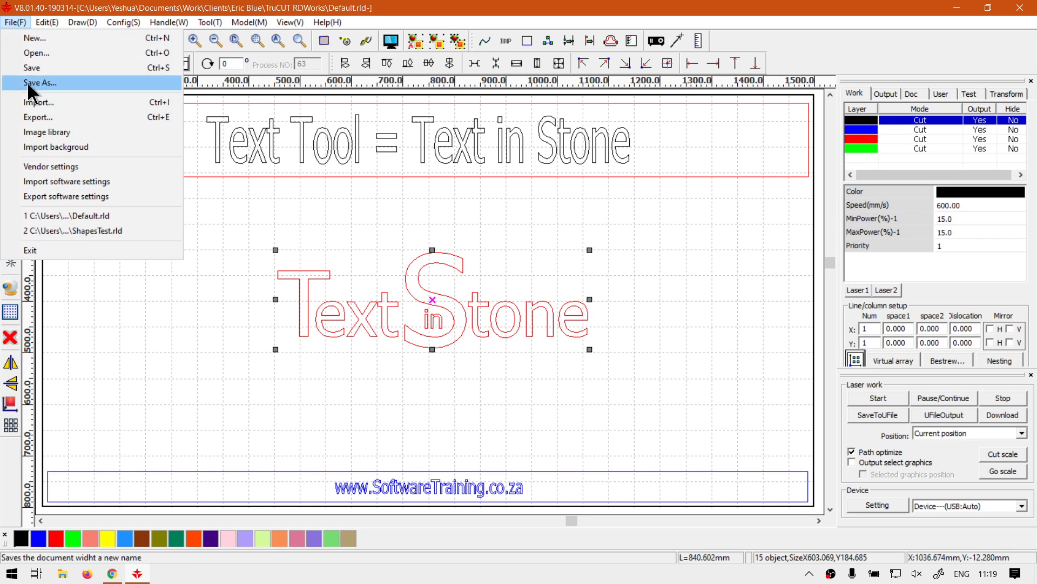
pyautogui.click(730, 225)
pyautogui.click(730, 225)
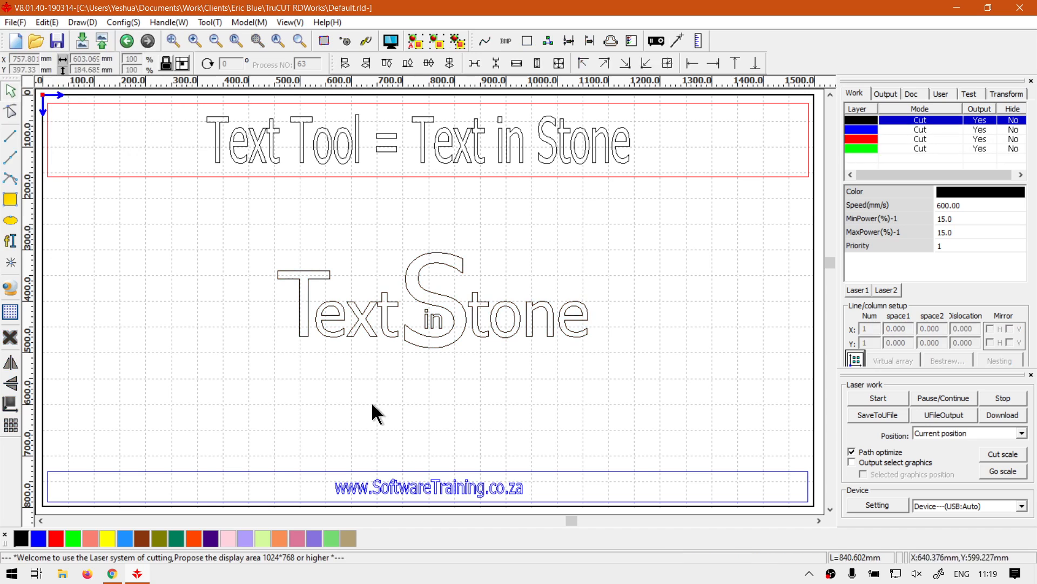
pyautogui.moveTo(635, 424); pyautogui.dragTo(211, 236)
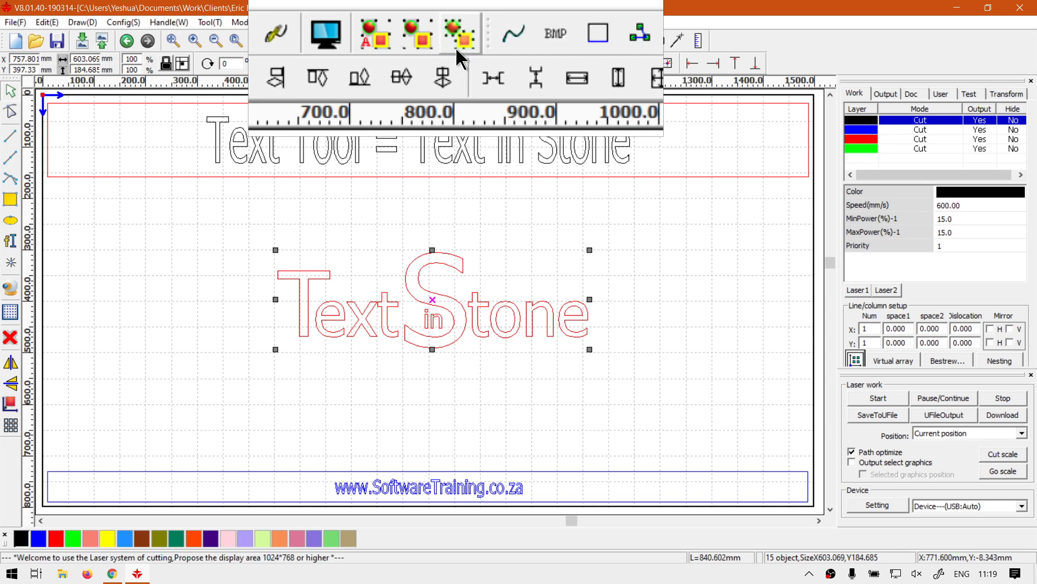
pyautogui.click(678, 332)
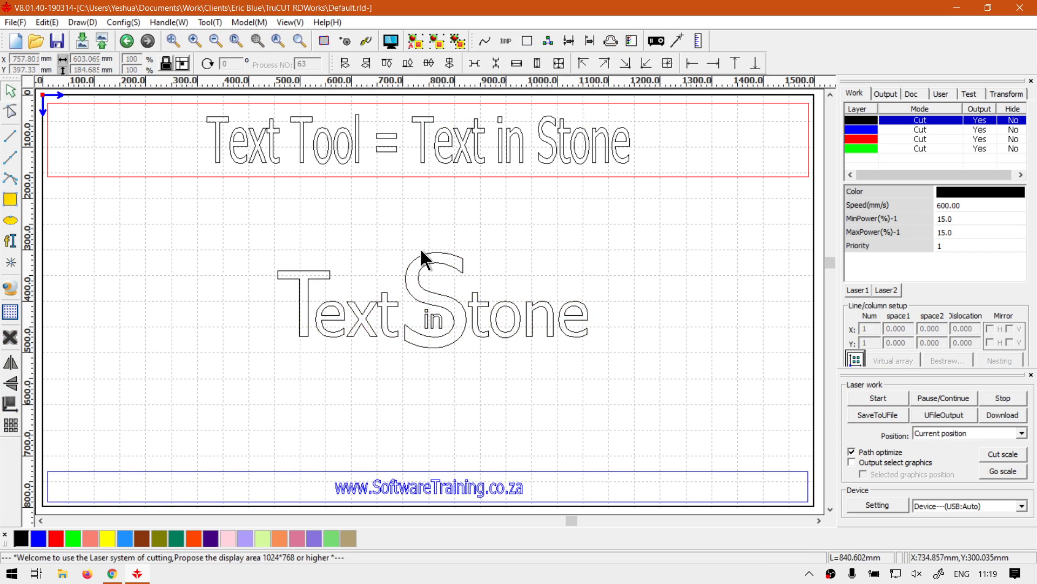
# Examine the large S's outline nodes up close in node editing, then return to the normal selection tool.
pyautogui.click(436, 254)
pyautogui.click(12, 112)
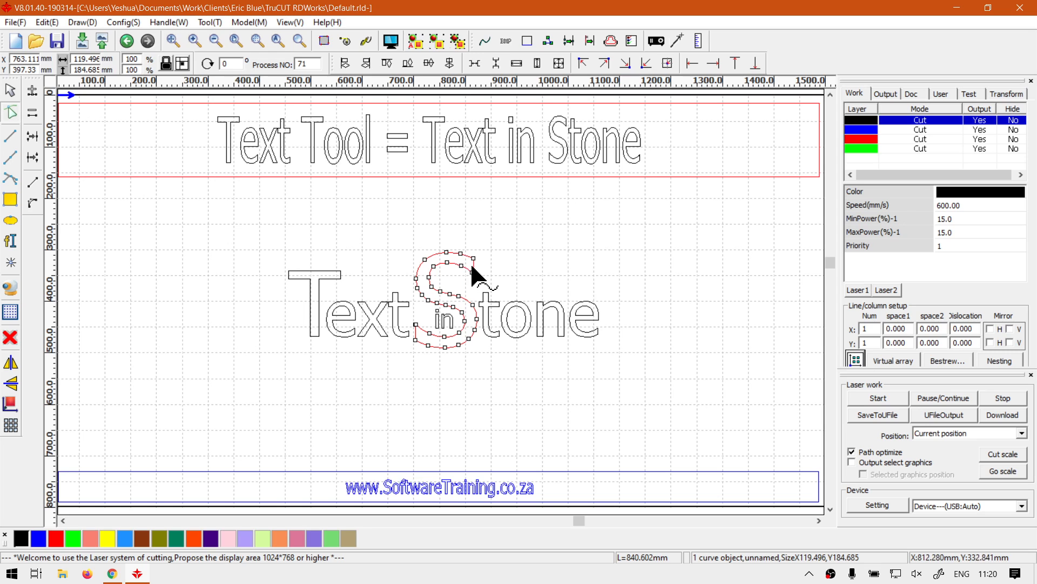
pyautogui.scroll(2, 430, 275)
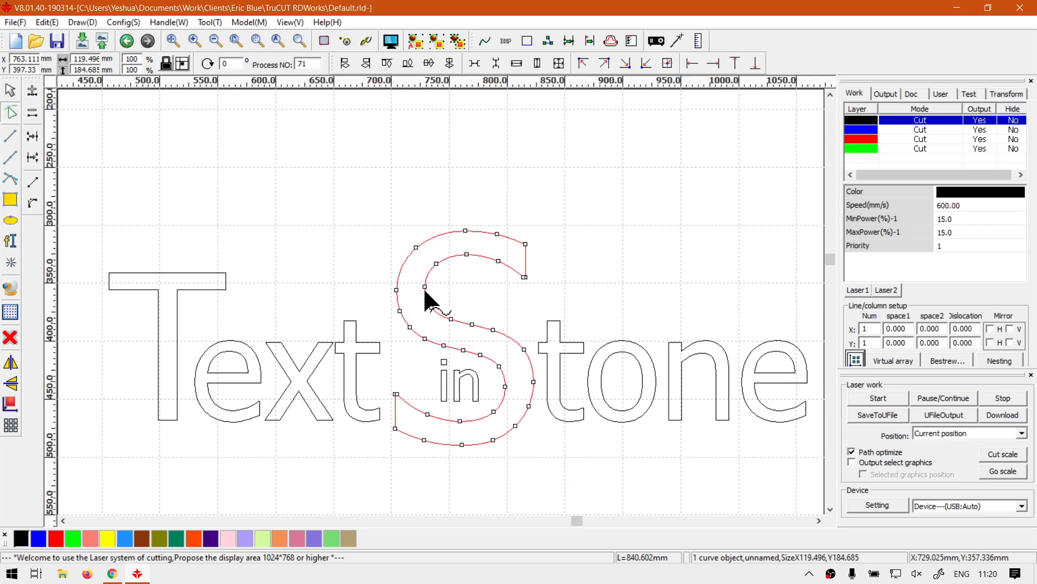
pyautogui.click(17, 89)
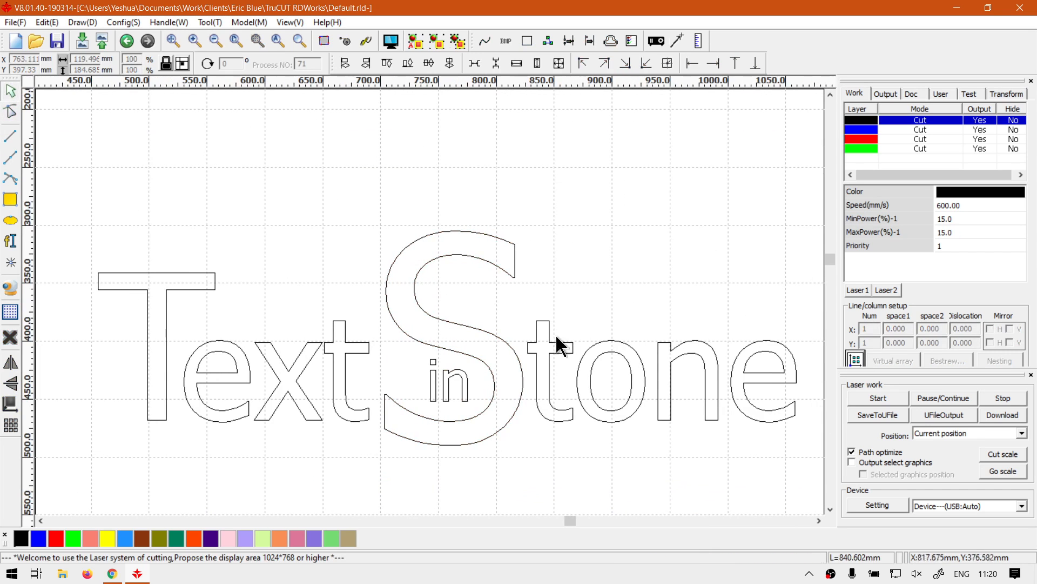
# Group all the letters of the "Text in Stone" logo into a single object.
pyautogui.scroll(-1, 624, 350)
pyautogui.scroll(1, 624, 350)
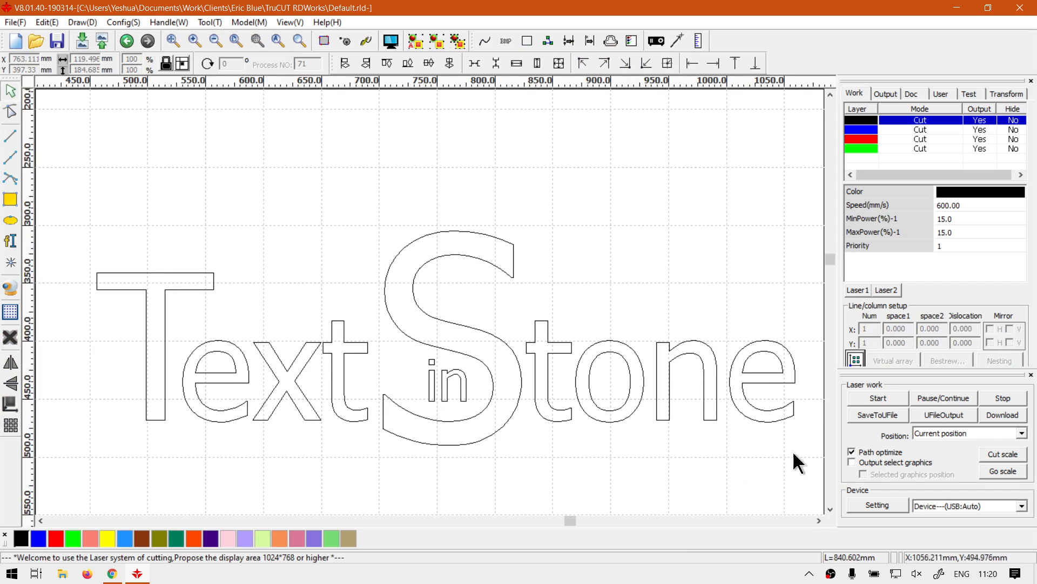
pyautogui.moveTo(701, 428); pyautogui.dragTo(61, 167)
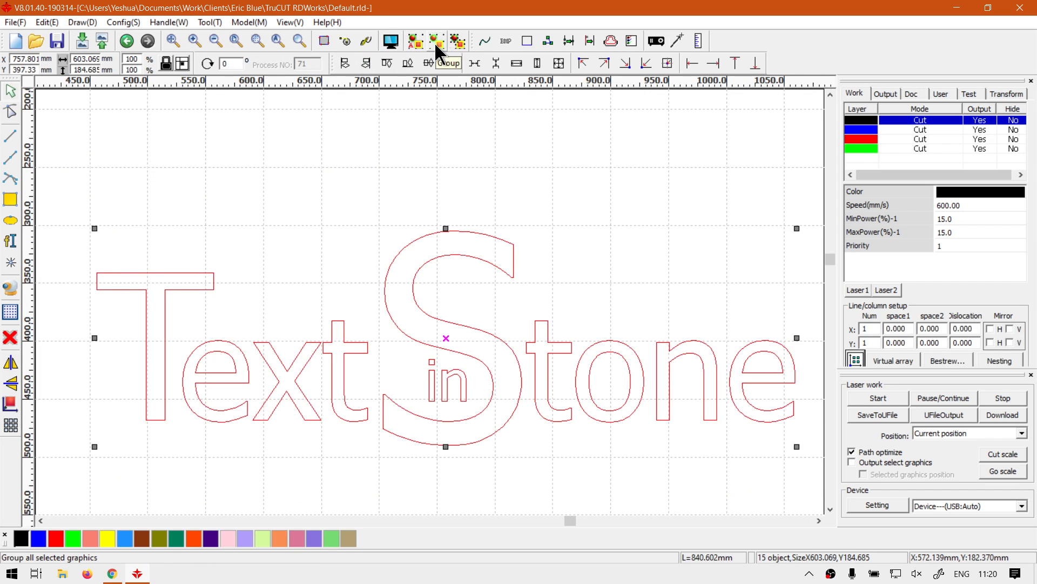
pyautogui.click(434, 43)
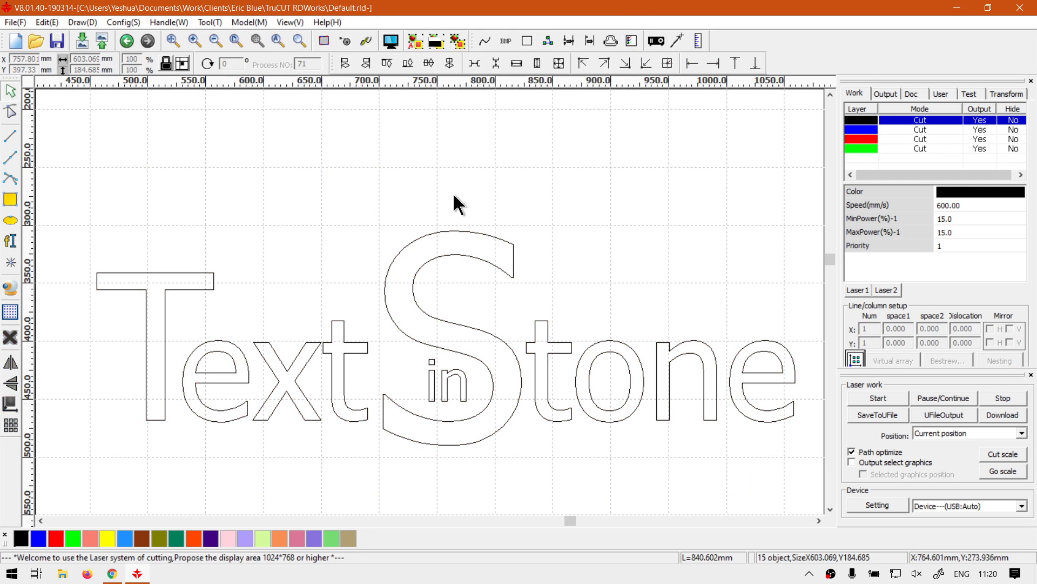
pyautogui.click(476, 232)
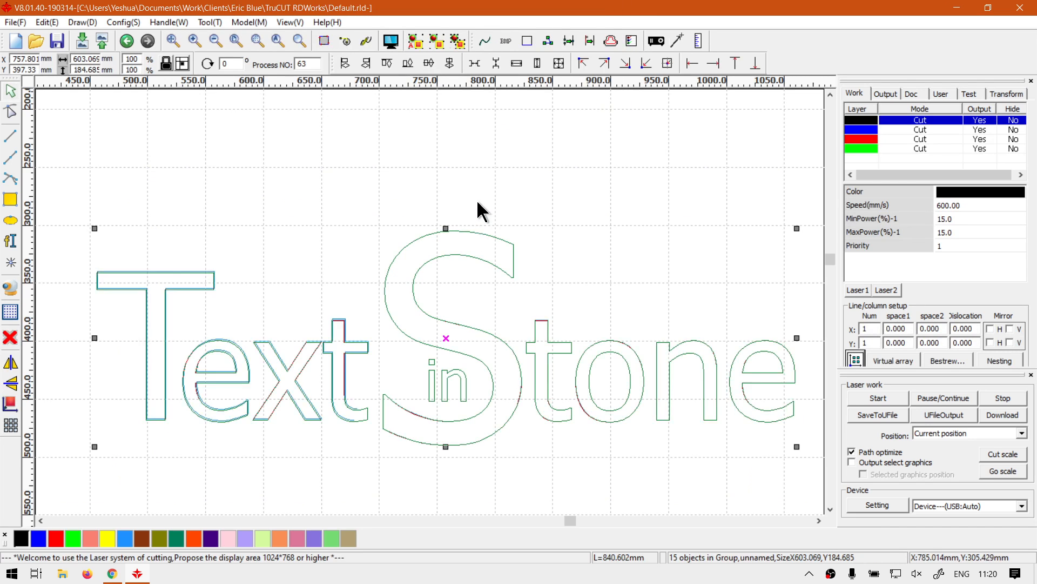
pyautogui.click(567, 197)
# Move the grouped logo down 40 mm, to about Y 404 mm, between the page's heading and footer, then view the whole page.
pyautogui.scroll(-3, 577, 190)
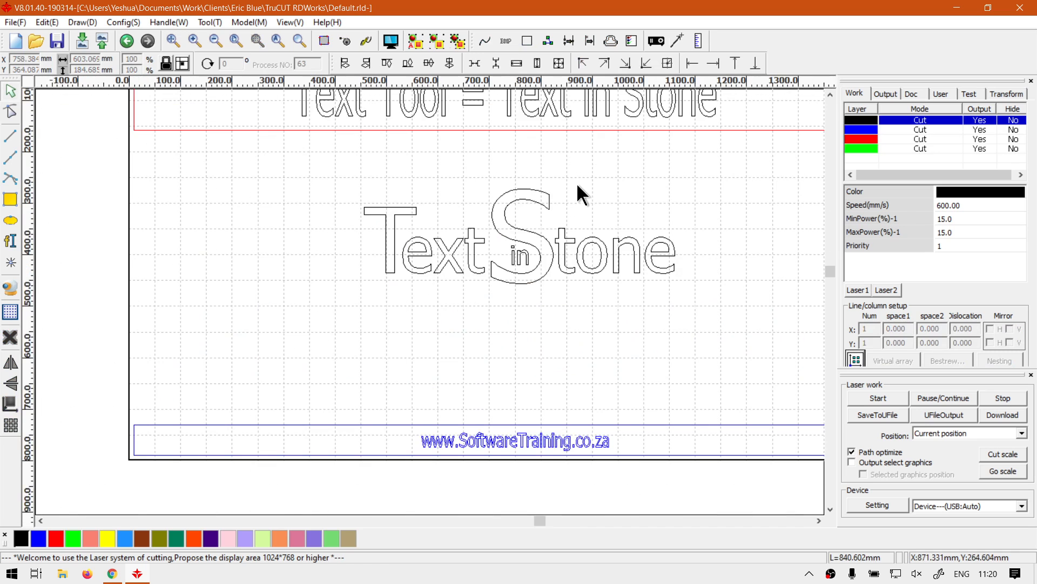
pyautogui.click(612, 260)
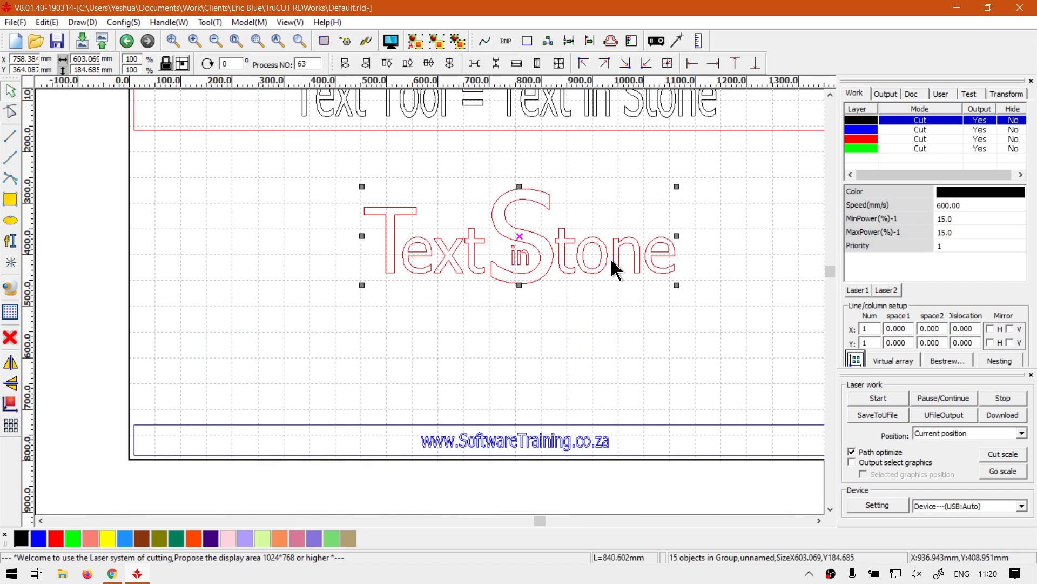
pyautogui.press('Down')
pyautogui.press('Down')
pyautogui.press('Down')
pyautogui.press('Down')
pyautogui.click(638, 348)
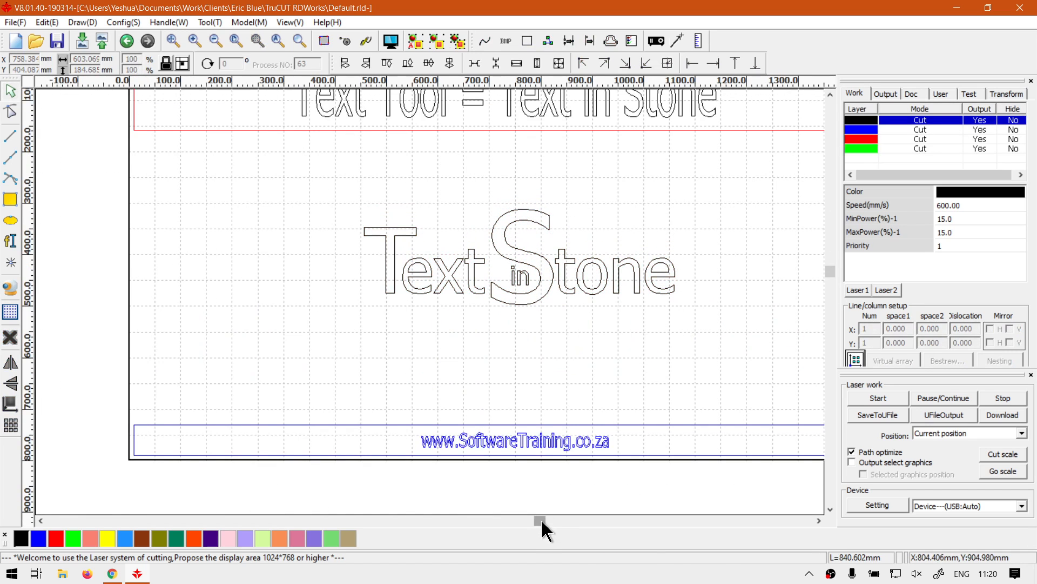
pyautogui.moveTo(541, 519); pyautogui.dragTo(545, 519)
pyautogui.click(236, 41)
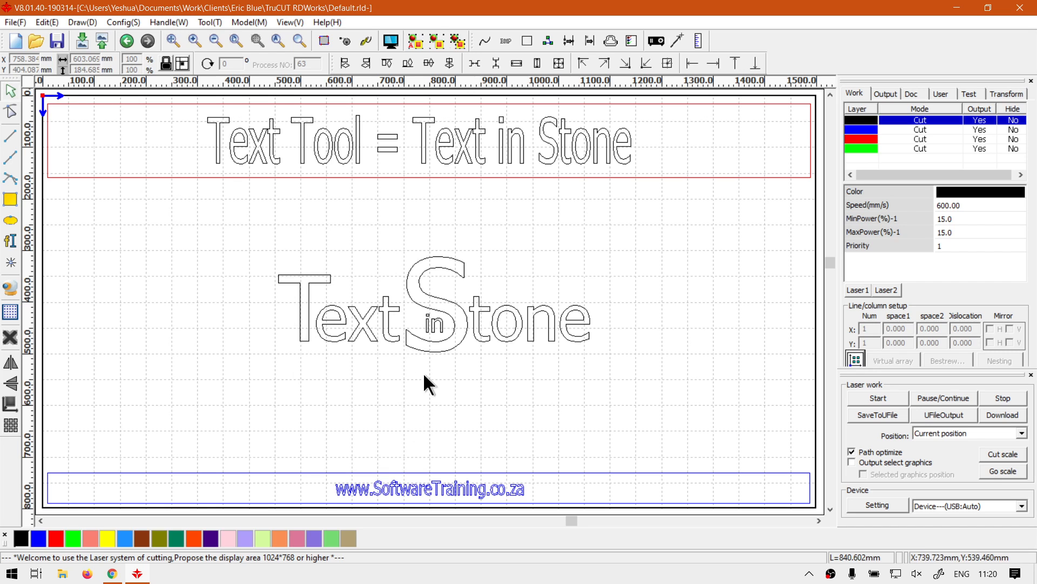
# Switch to the Chrome browser to view the softwaretraining.co.za home page.
pyautogui.click(112, 571)
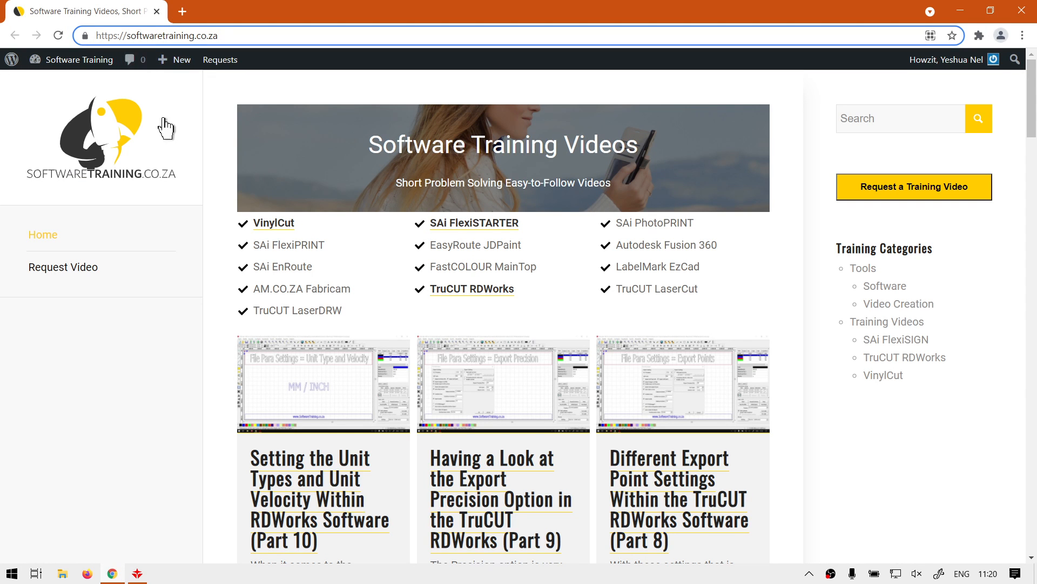
pyautogui.click(179, 108)
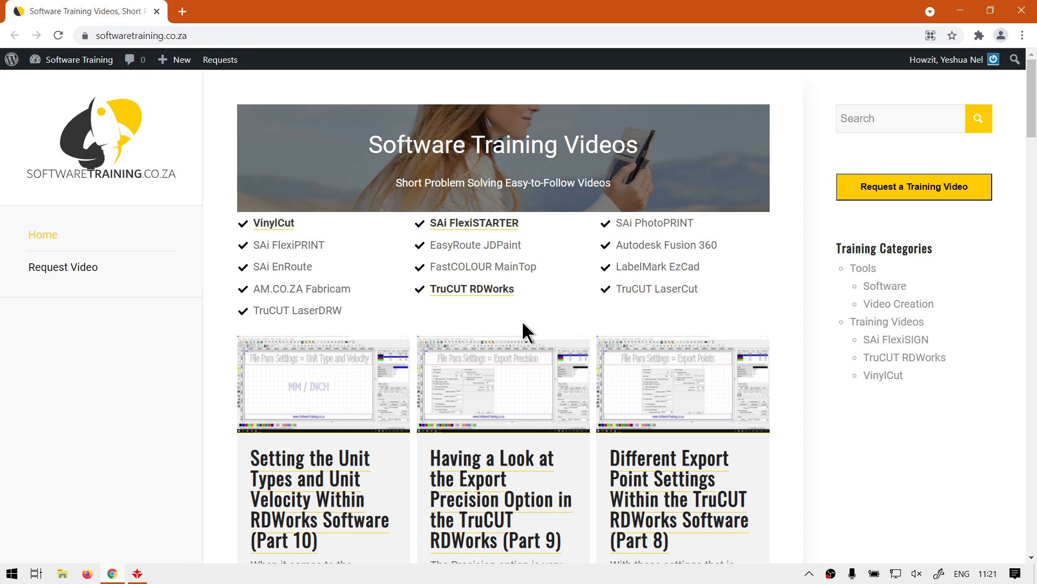